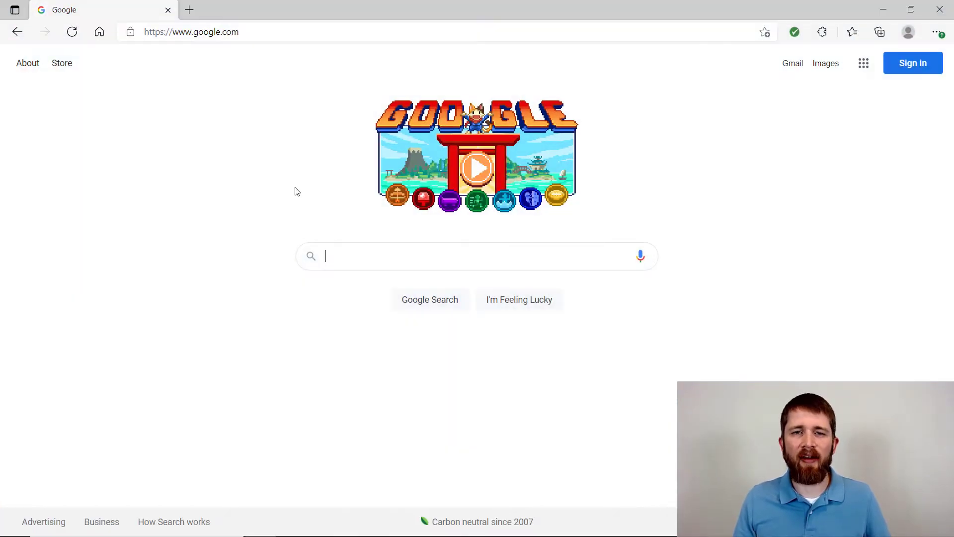
text(l)
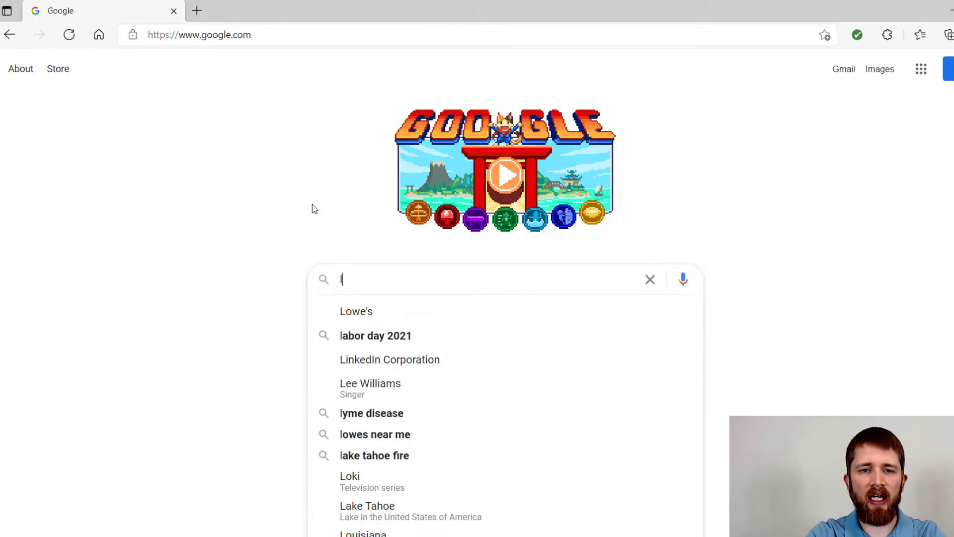
text(mms)
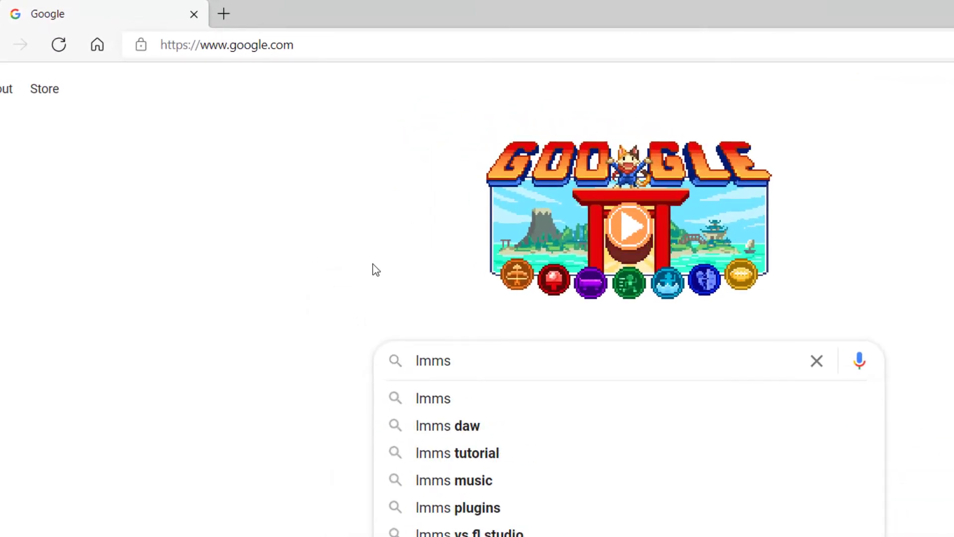
text( daw)
Search Google for 'lmms daw' and open the 'LMMS | Home' result
key(Return)
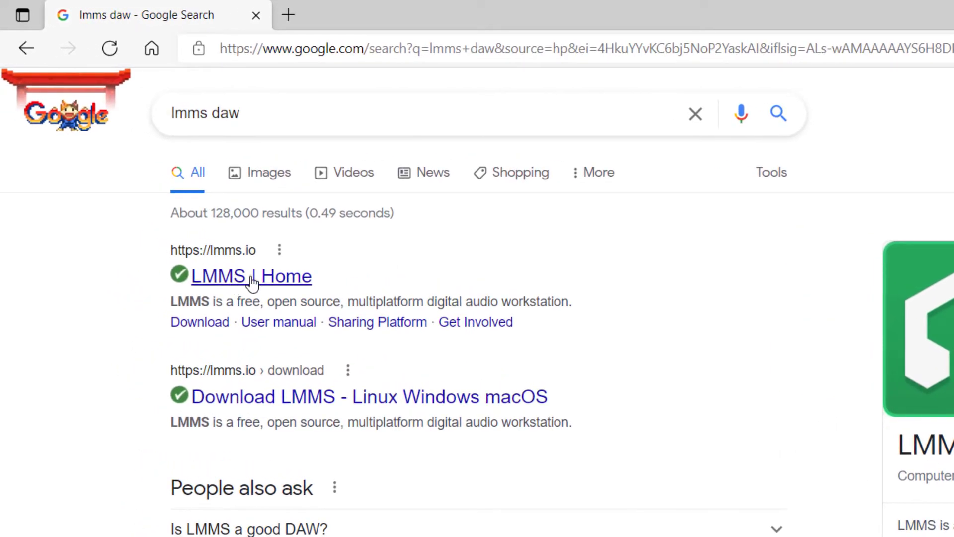
click(252, 282)
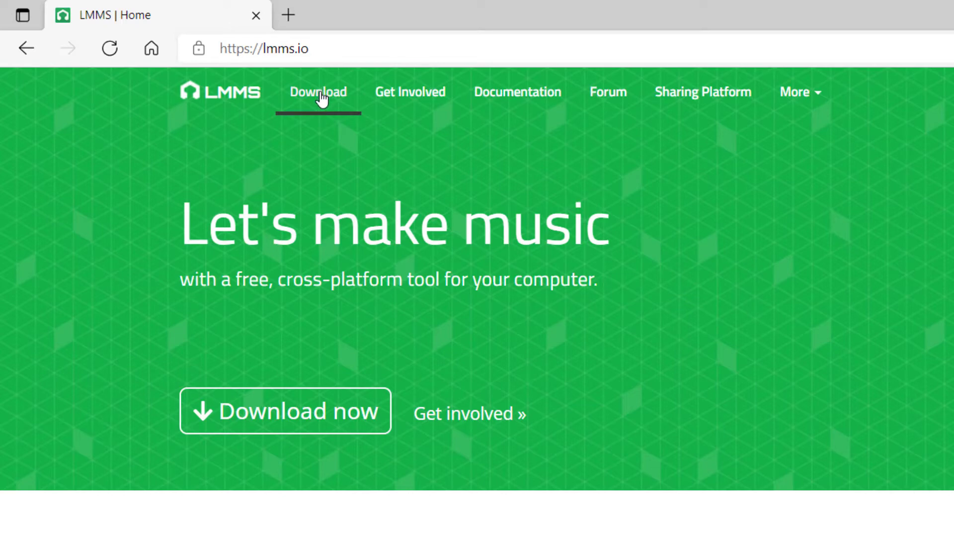
On the LMMS download page, compare the Windows and macOS builds, ending on Windows
click(293, 415)
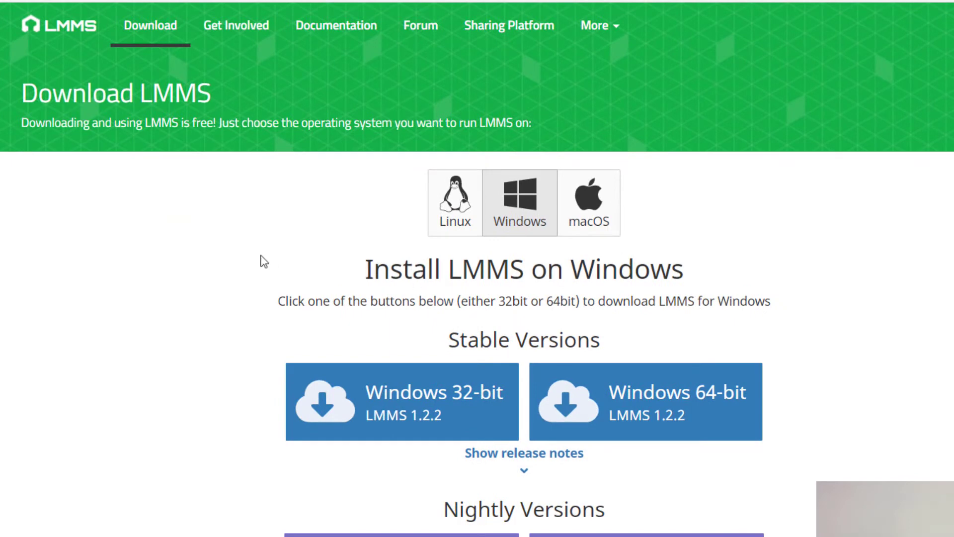
click(519, 203)
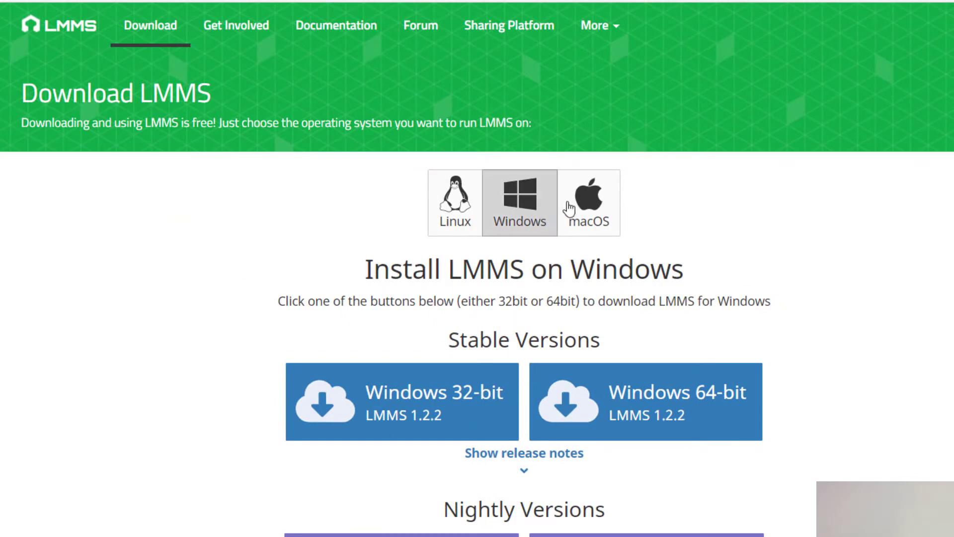
click(520, 212)
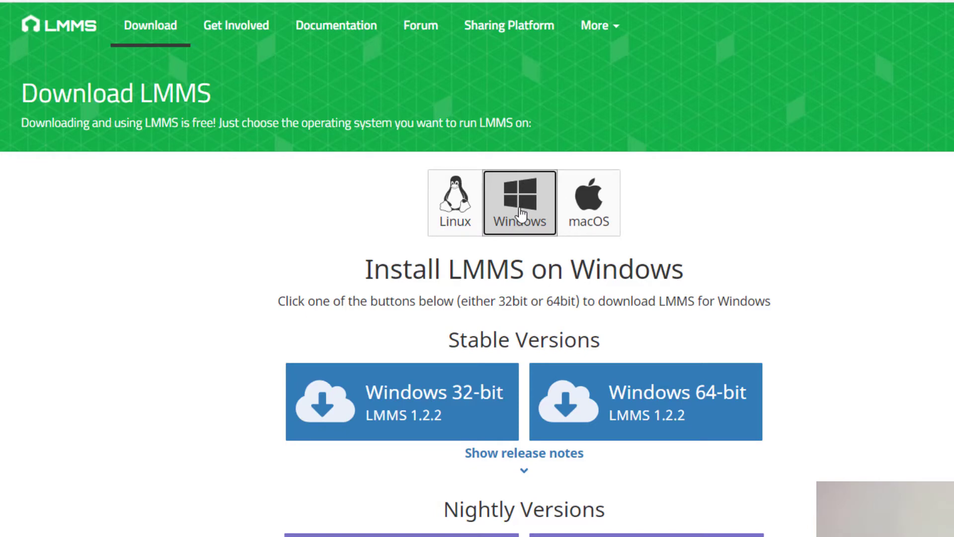
click(601, 215)
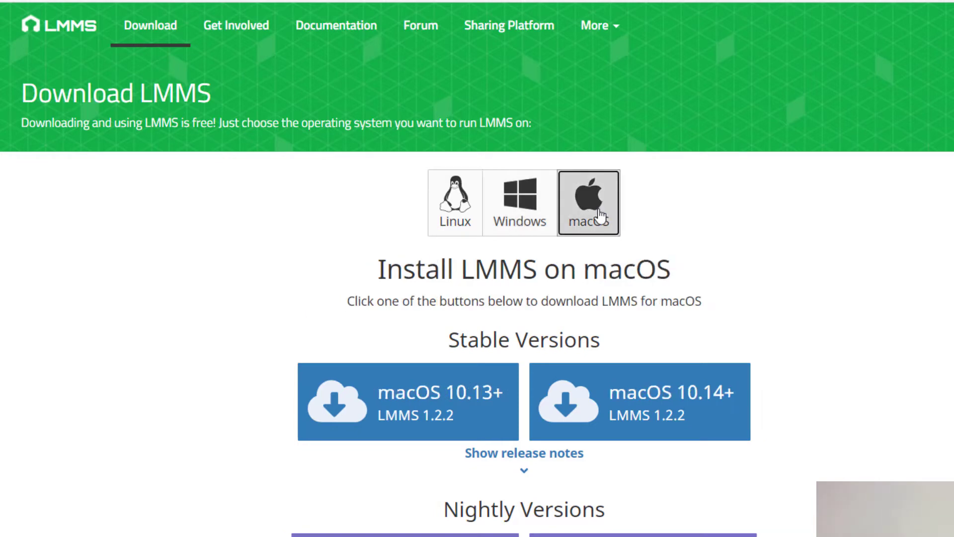
click(527, 209)
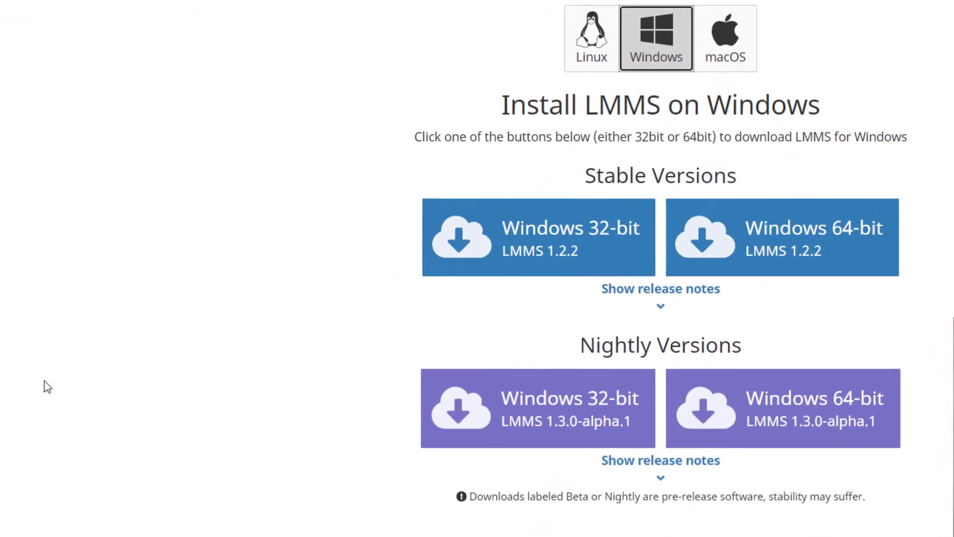
Confirm the 64-bit system type under Settings > System > About
click(13, 519)
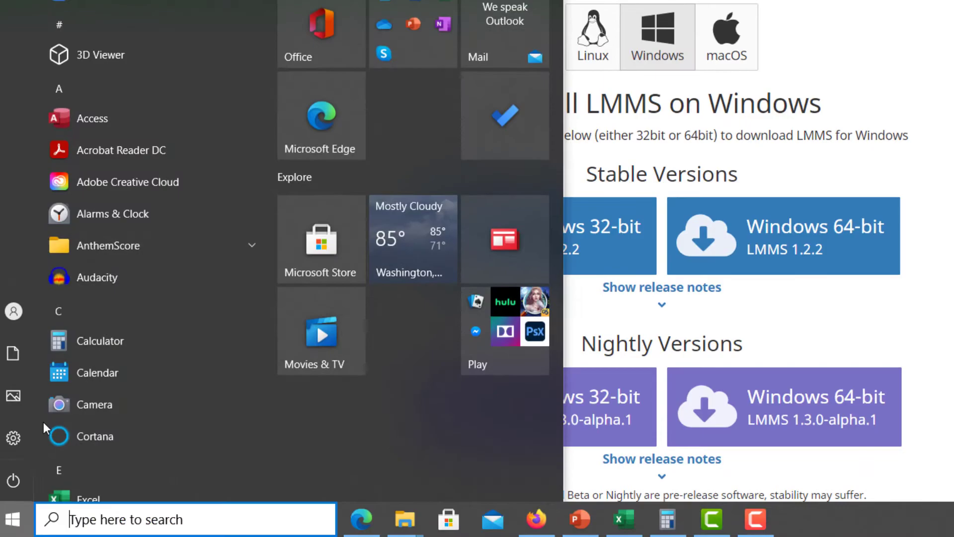
click(15, 438)
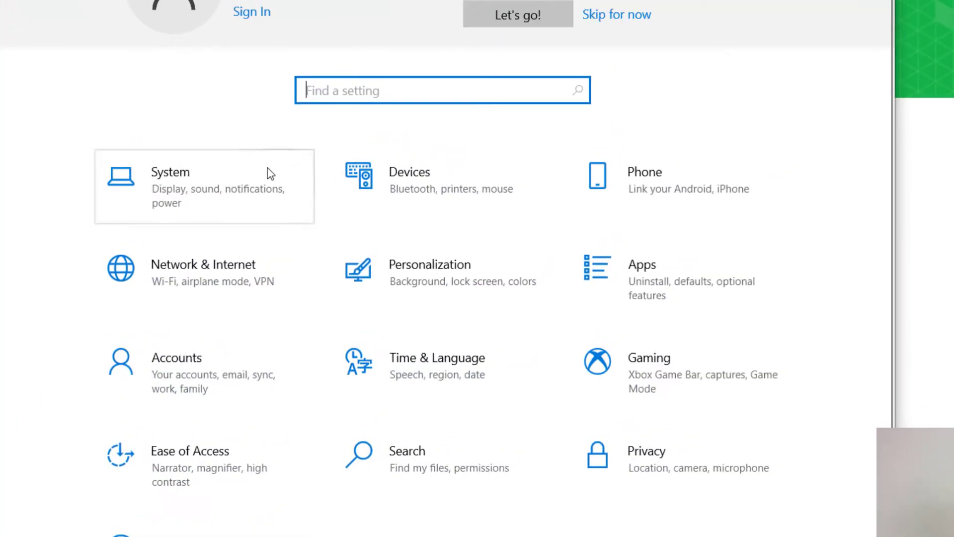
click(213, 178)
scroll(111, 299, down, 3)
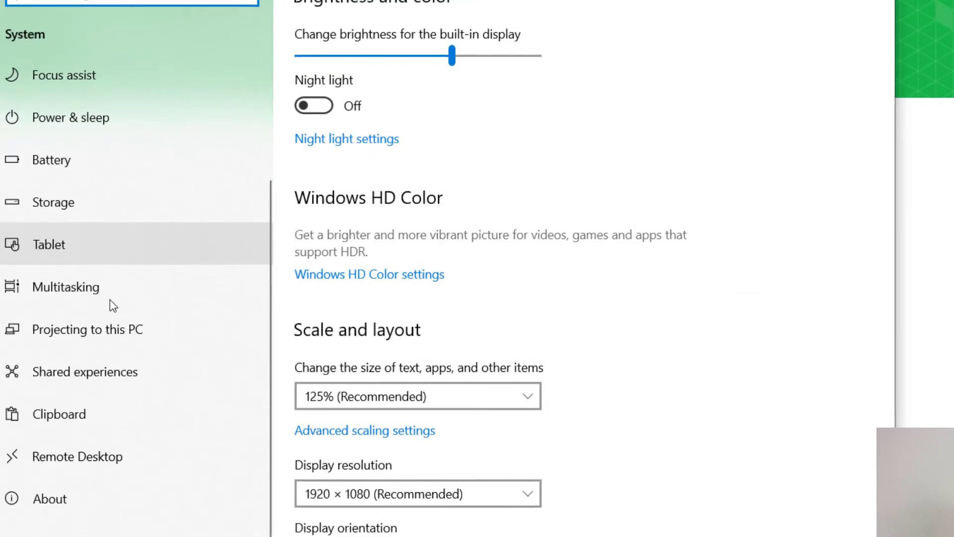
click(73, 492)
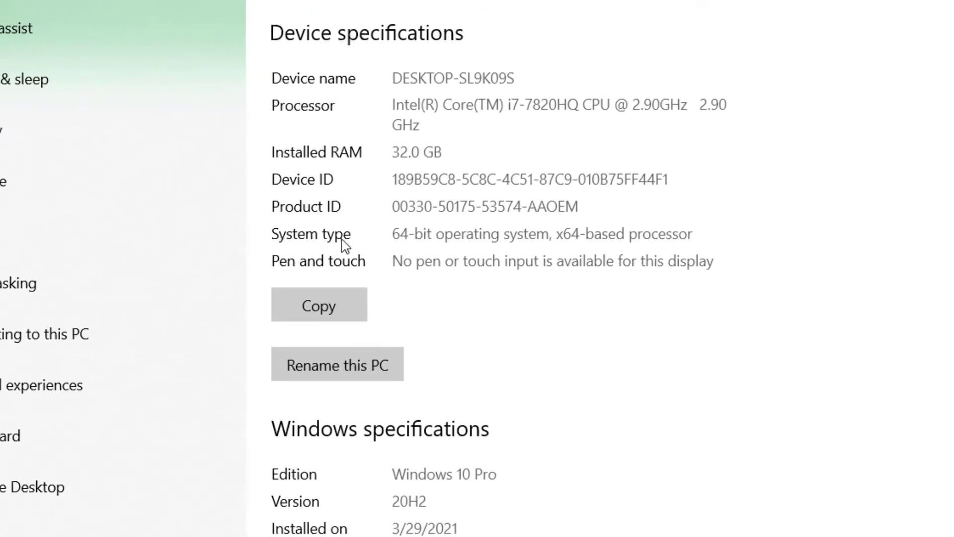
drag(392, 234, 690, 236)
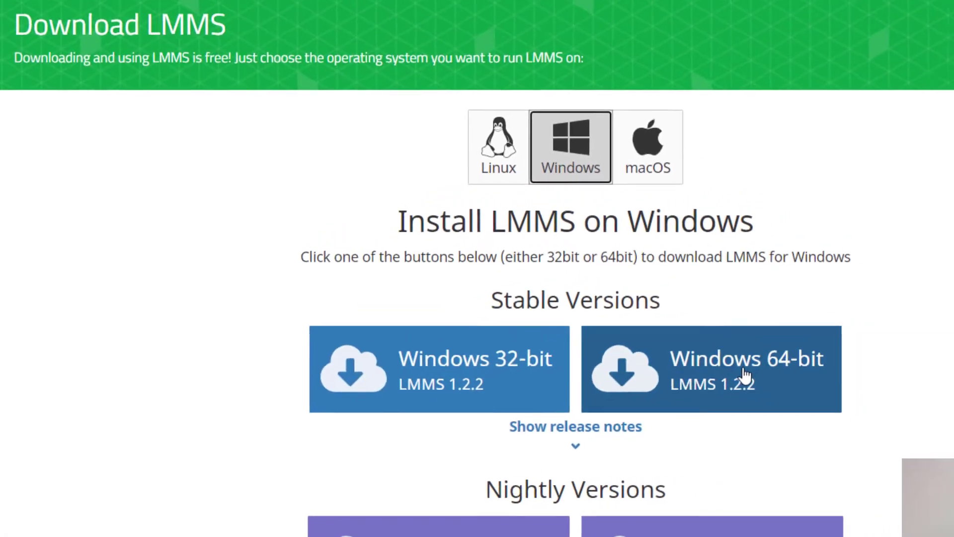
Download the Windows 64-bit LMMS 1.2.2 installer and show it in its folder
click(722, 382)
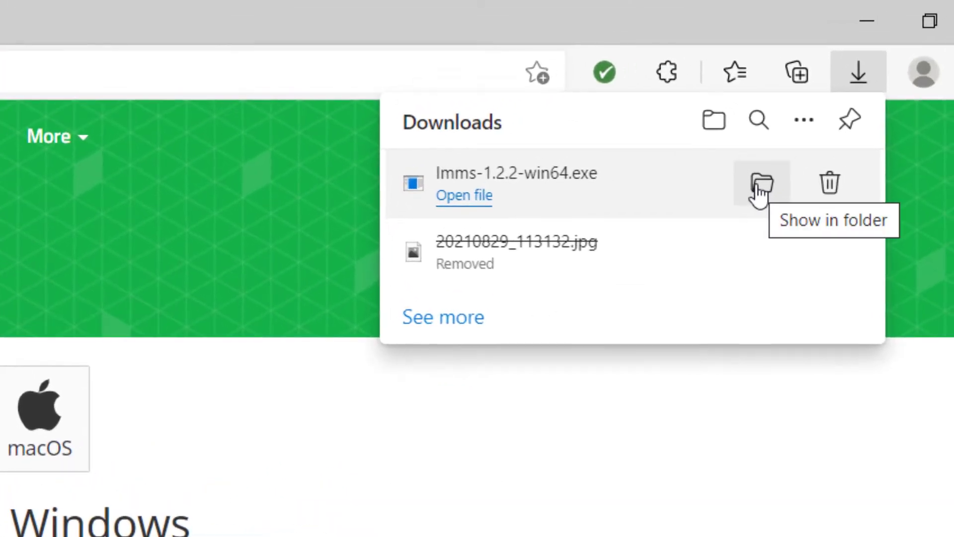
click(760, 187)
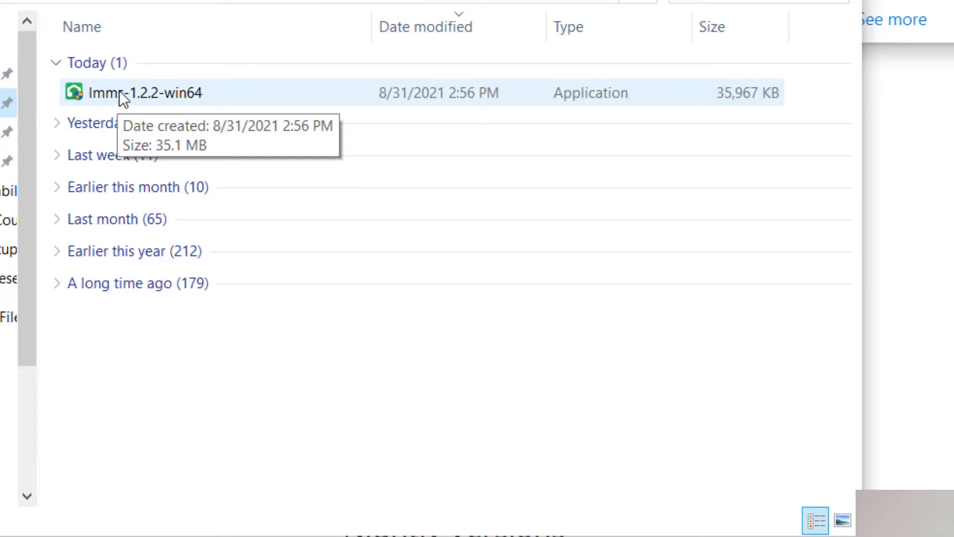
Run lmms-1.2.2-win64 and install it with the default folder and shortcuts
double_click(122, 89)
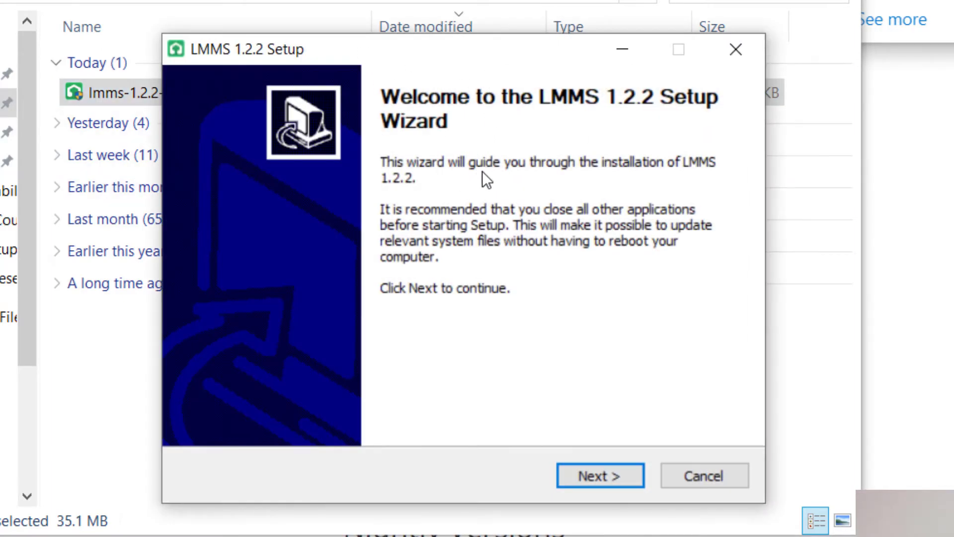
click(608, 470)
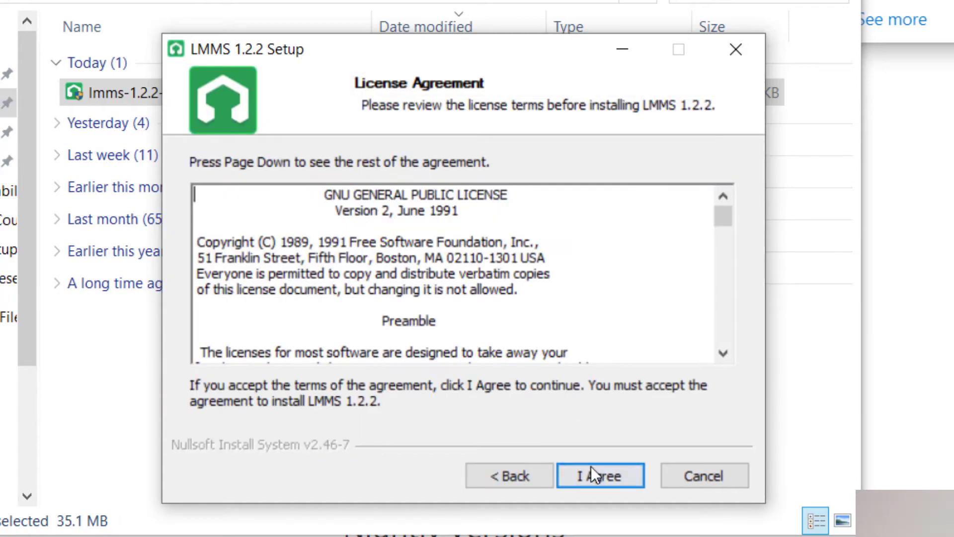
click(606, 475)
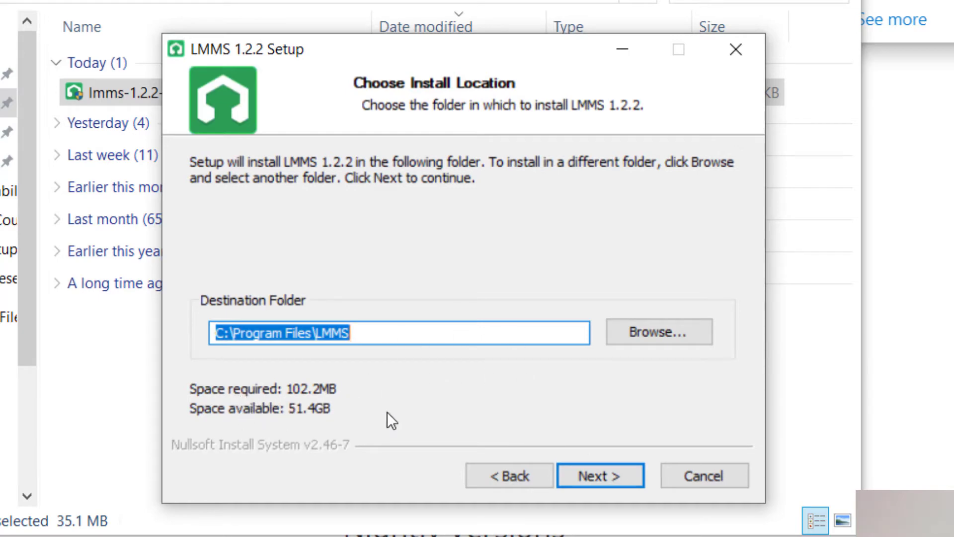
click(616, 476)
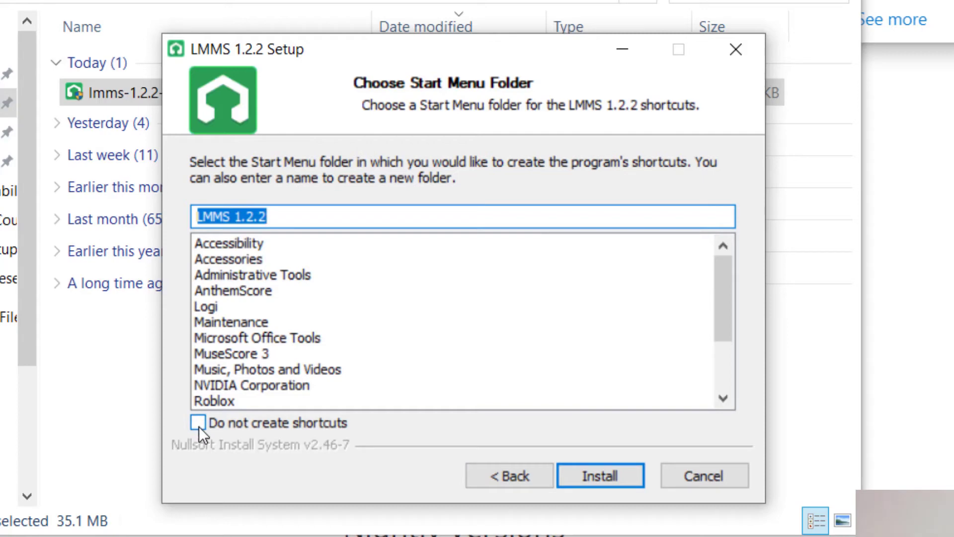
click(609, 478)
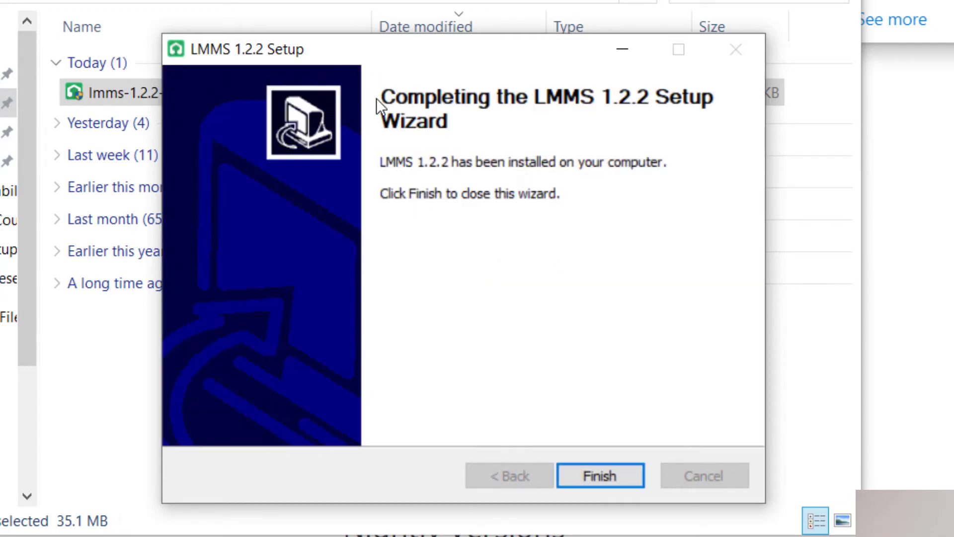
click(601, 477)
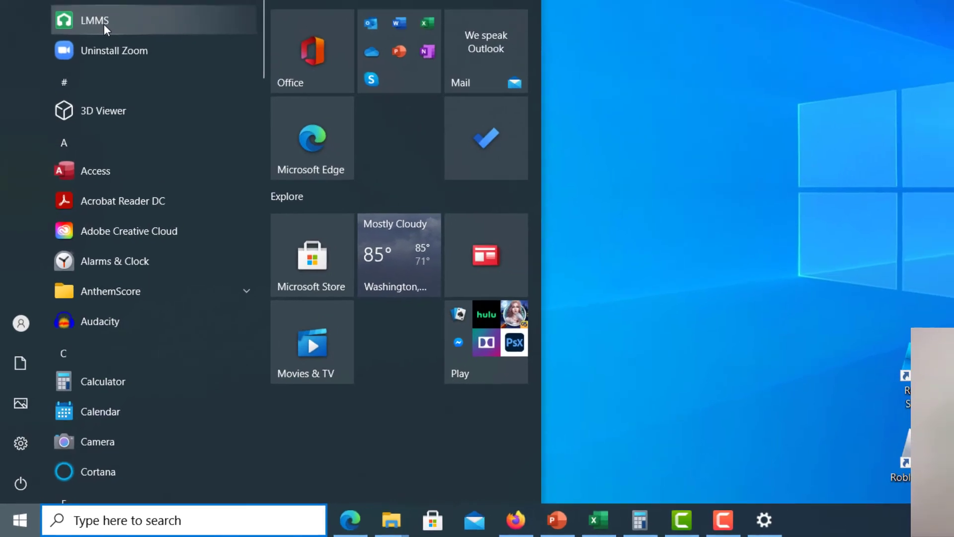
Launch LMMS from the LMMS 1.2.2 folder under L in the Start menu
click(110, 133)
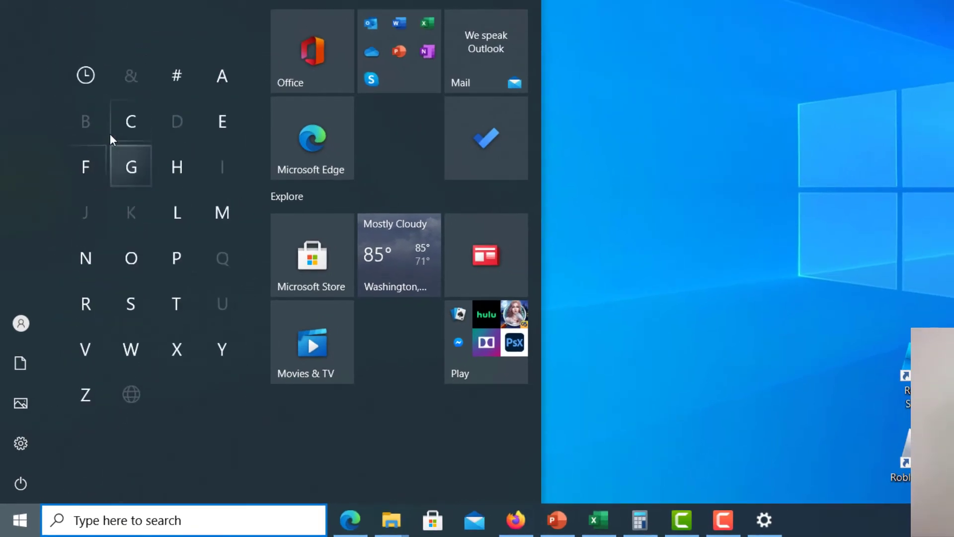
click(180, 220)
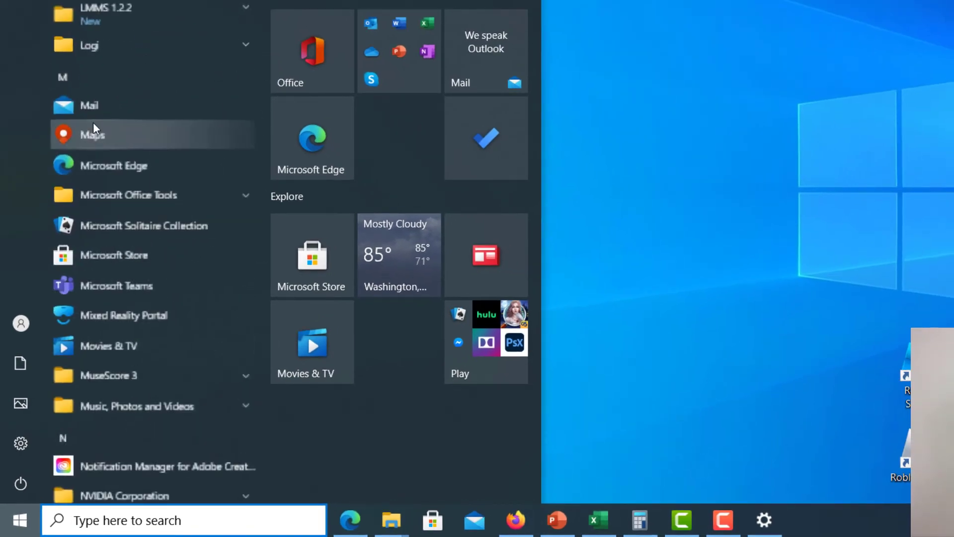
click(125, 22)
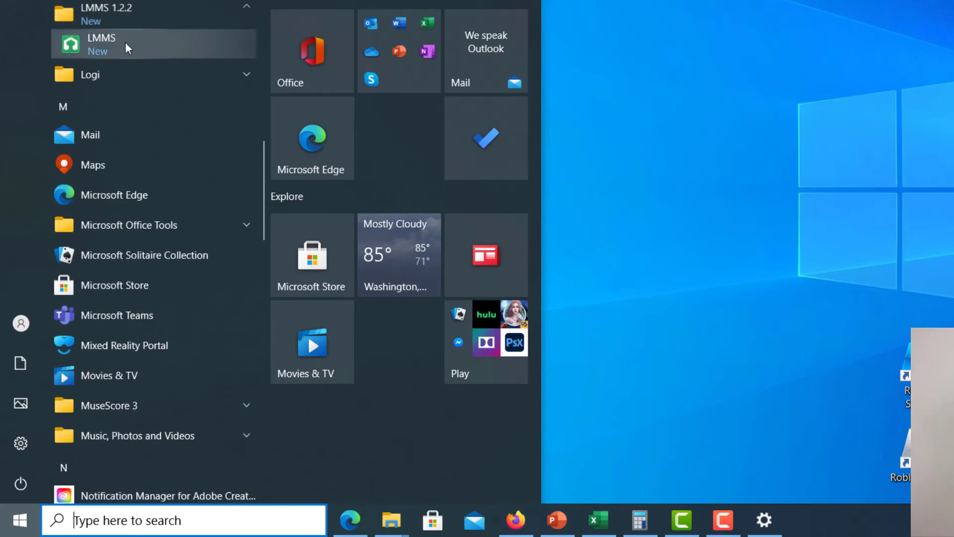
click(125, 42)
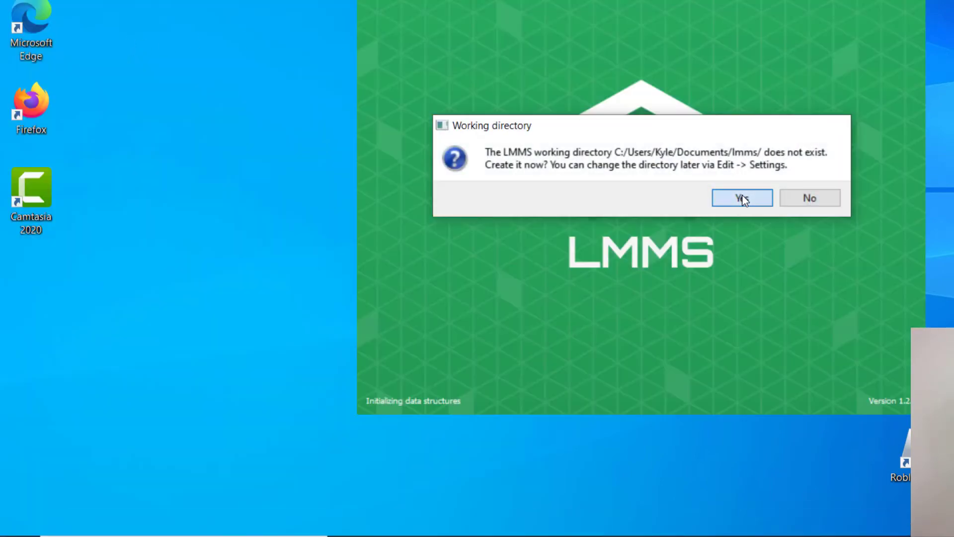
Create the working directory, keep American English, and accept the setup and restart notices
click(742, 198)
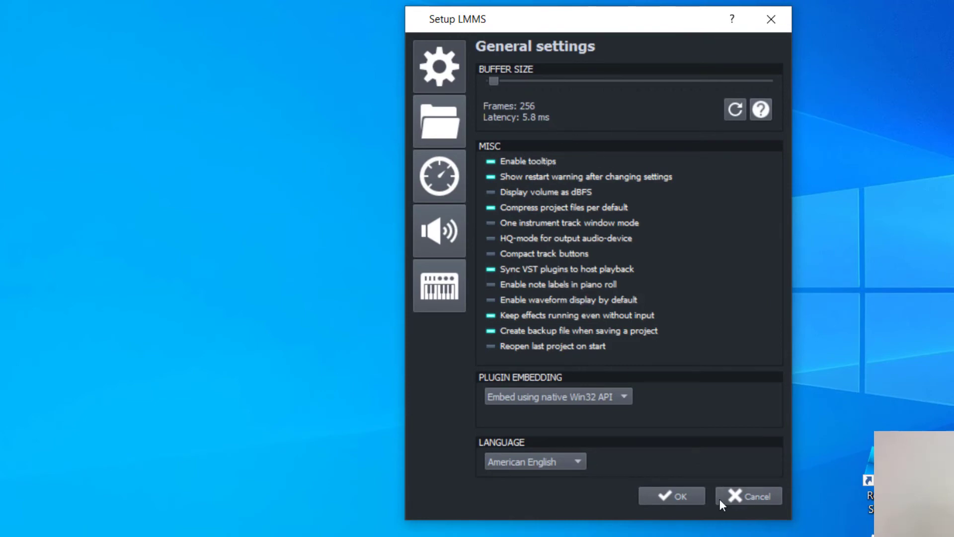
click(565, 462)
click(914, 289)
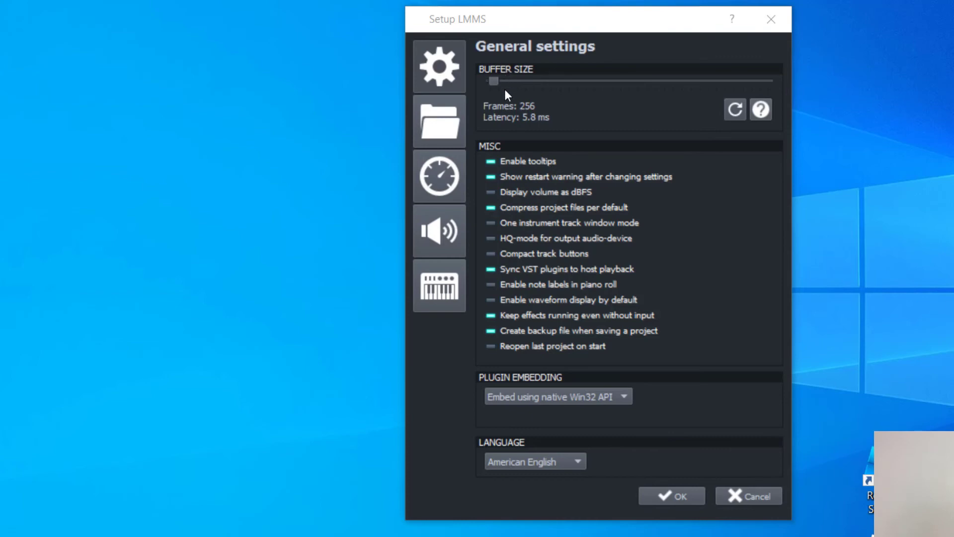
click(688, 494)
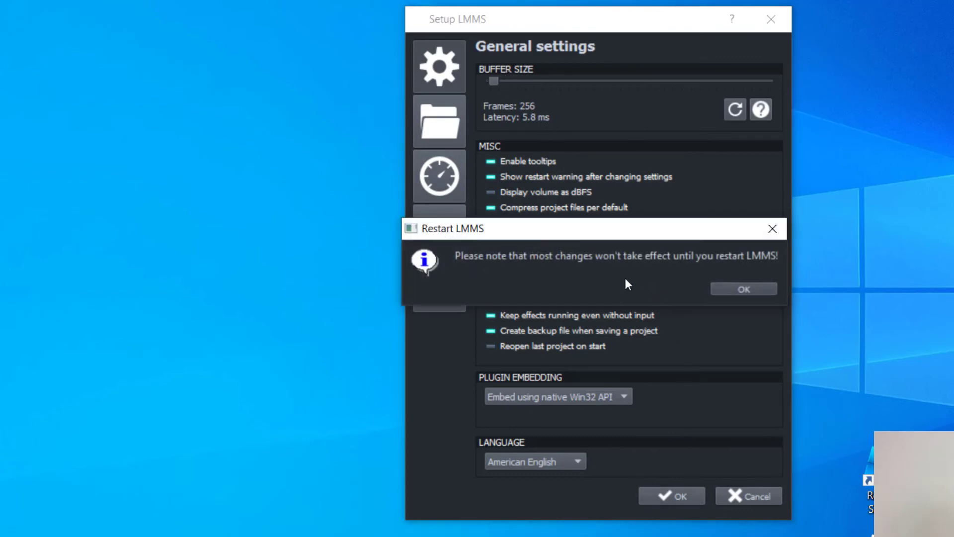
click(745, 289)
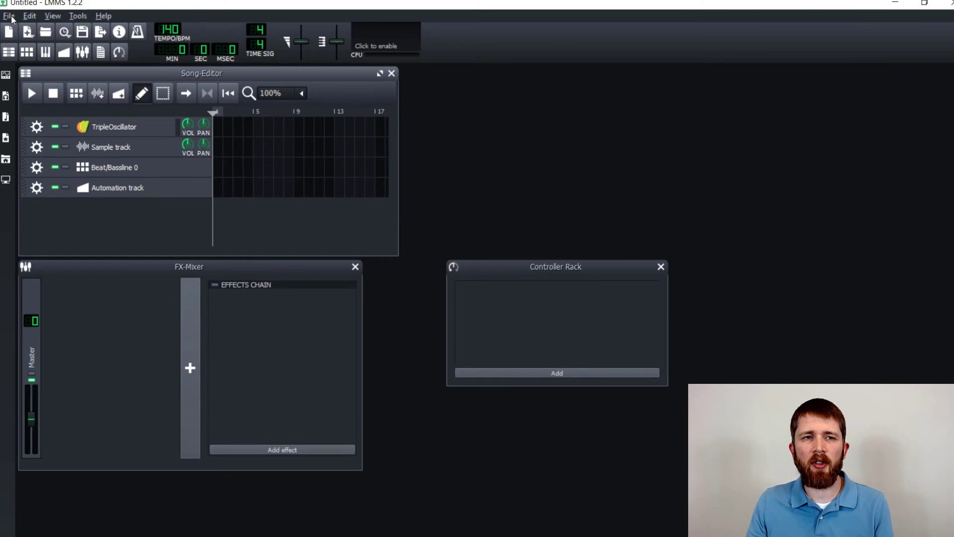
click(14, 23)
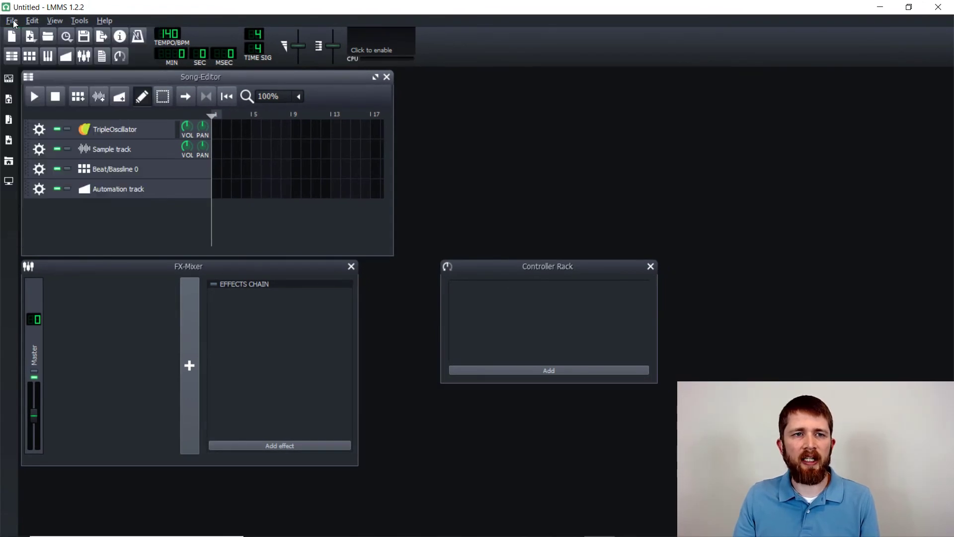